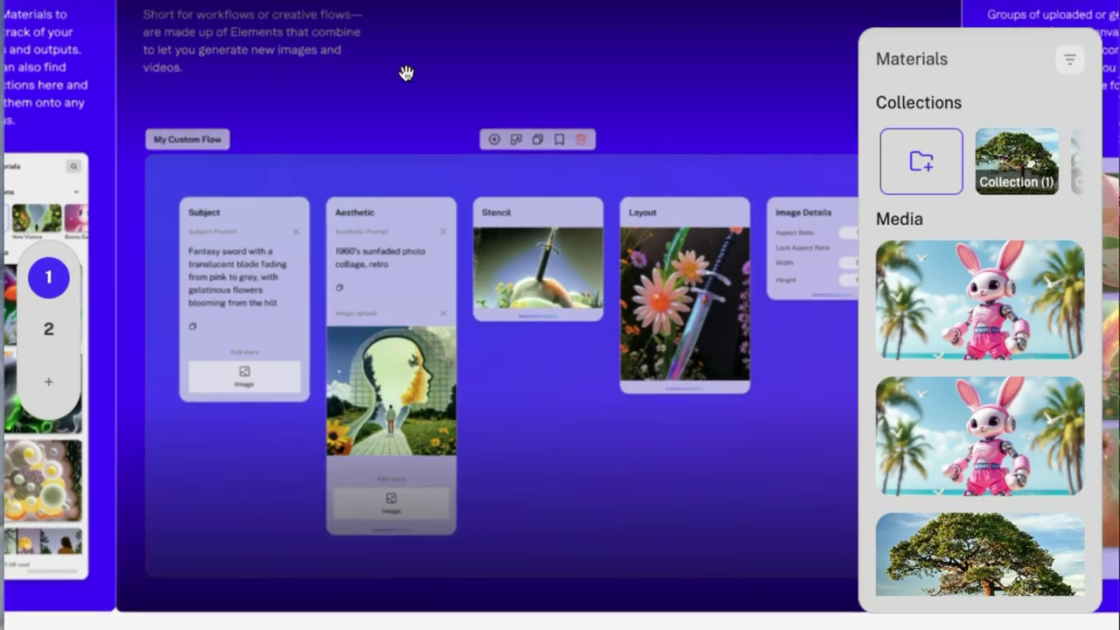
Step: Zoom out from the Flows example and pan until the WELCOME board is in view
{"action": "scroll", "coordinate": [407, 72], "scroll_direction": "down", "scroll_amount": 10}
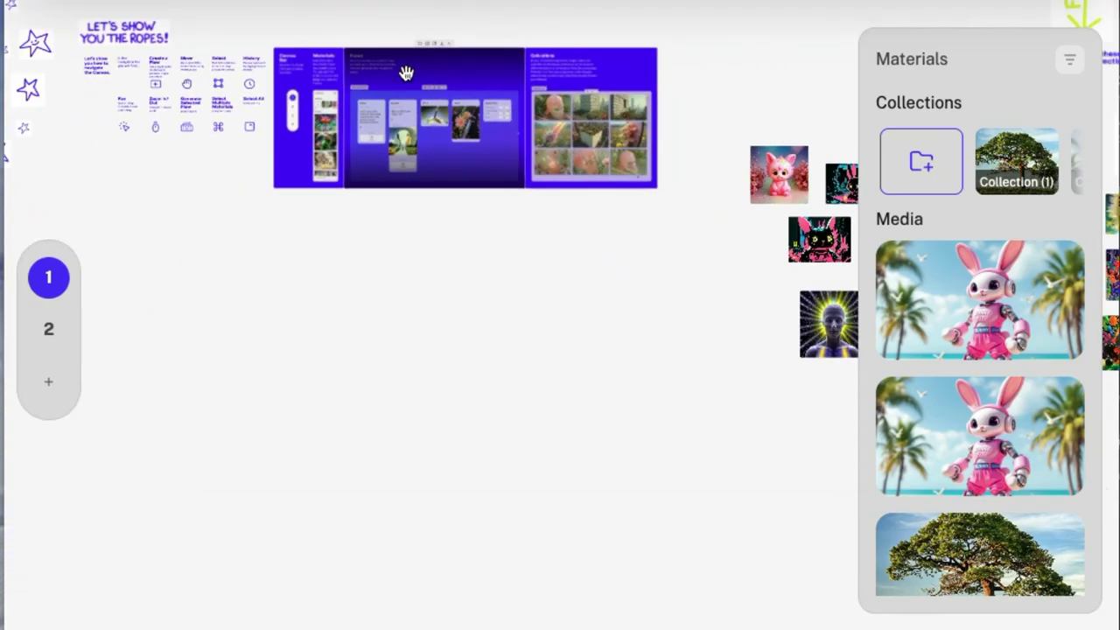
{"action": "left_click_drag", "start_coordinate": [552, 253], "coordinate": [649, 356]}
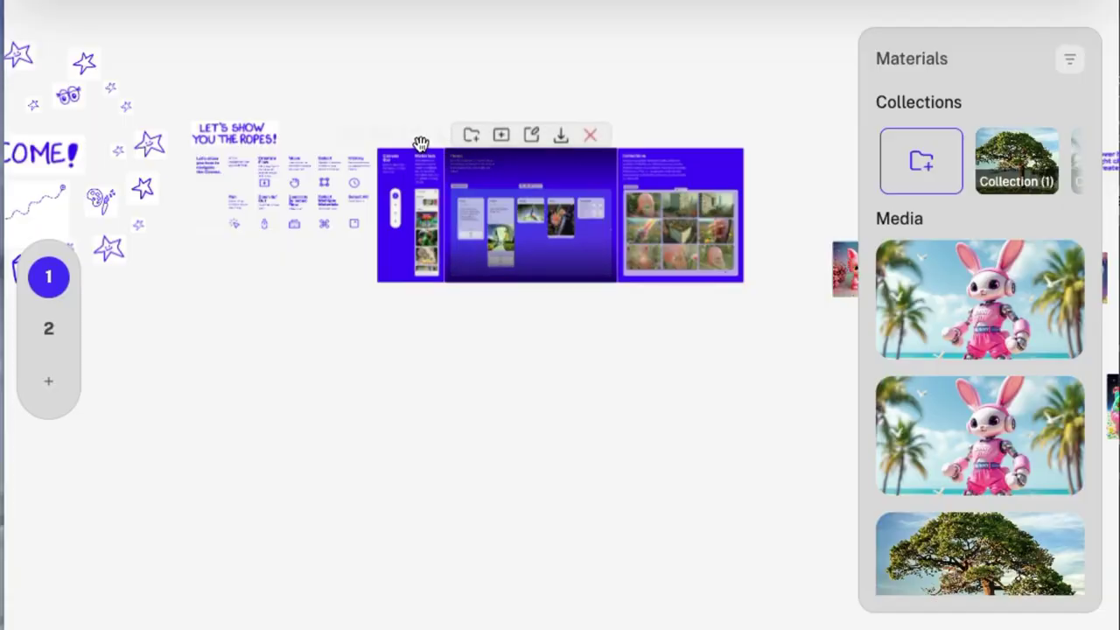
{"action": "left_click", "coordinate": [337, 410]}
Step: Pan across the generated image cluster and back to the Welcome, IDEATE and CREATE notes
{"action": "left_click_drag", "start_coordinate": [609, 374], "coordinate": [315, 391]}
{"action": "left_click_drag", "start_coordinate": [315, 466], "coordinate": [137, 475]}
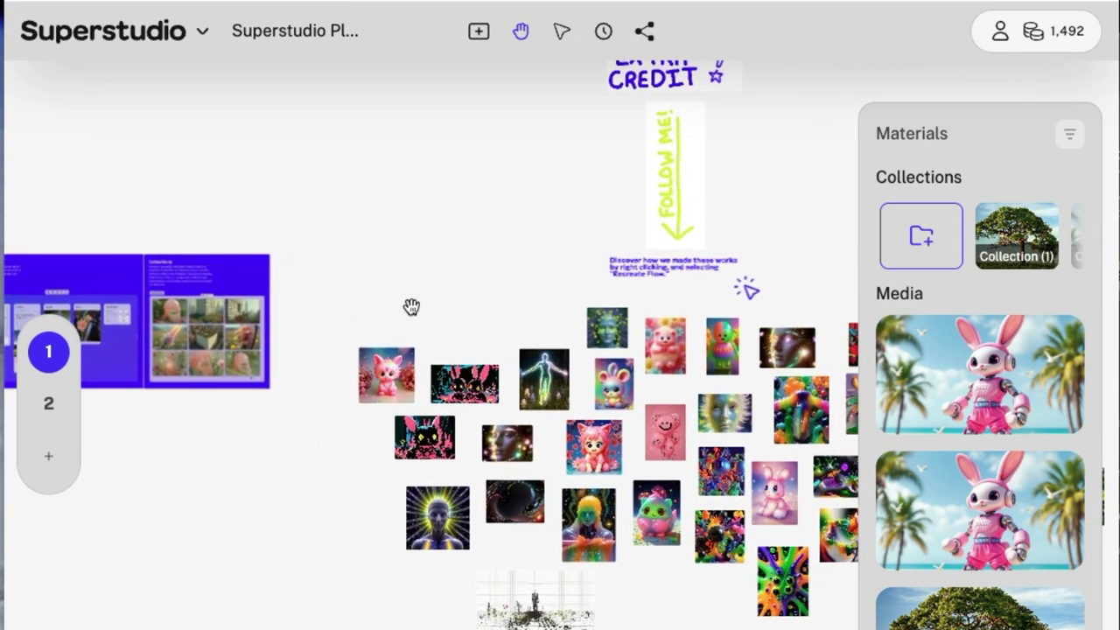
{"action": "left_click_drag", "start_coordinate": [542, 261], "coordinate": [343, 329]}
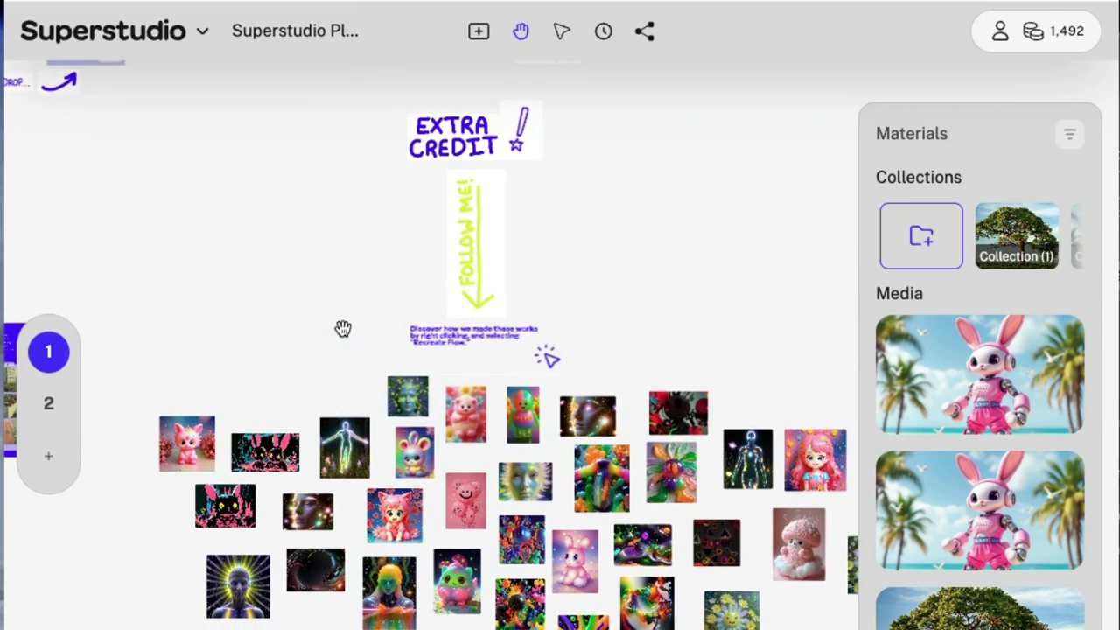
{"action": "left_click_drag", "start_coordinate": [250, 330], "coordinate": [775, 370]}
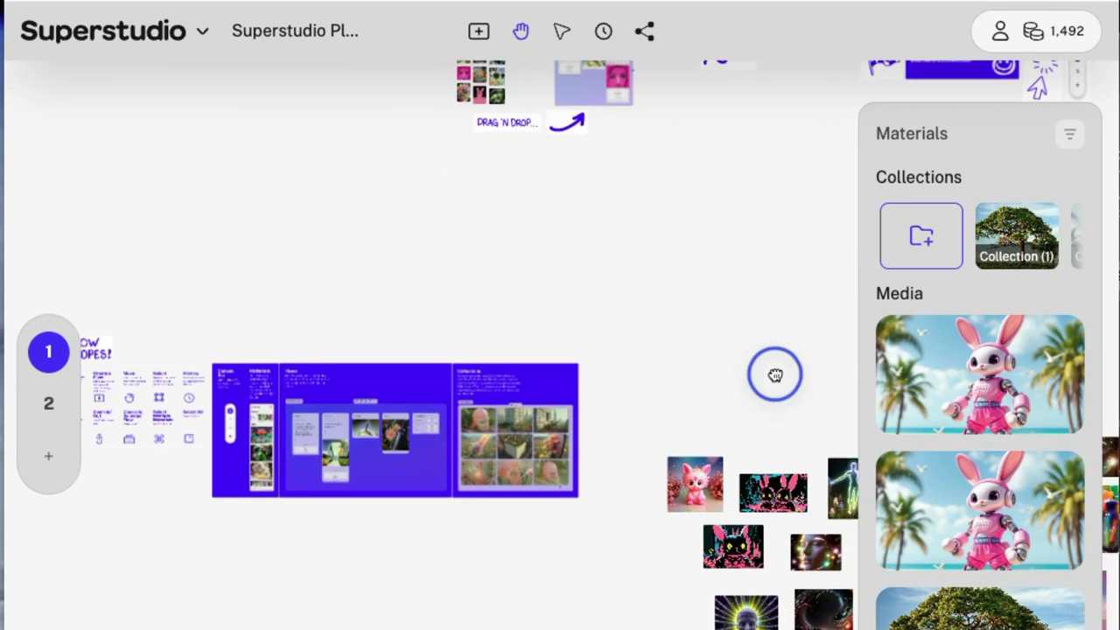
{"action": "left_click_drag", "start_coordinate": [437, 537], "coordinate": [756, 613]}
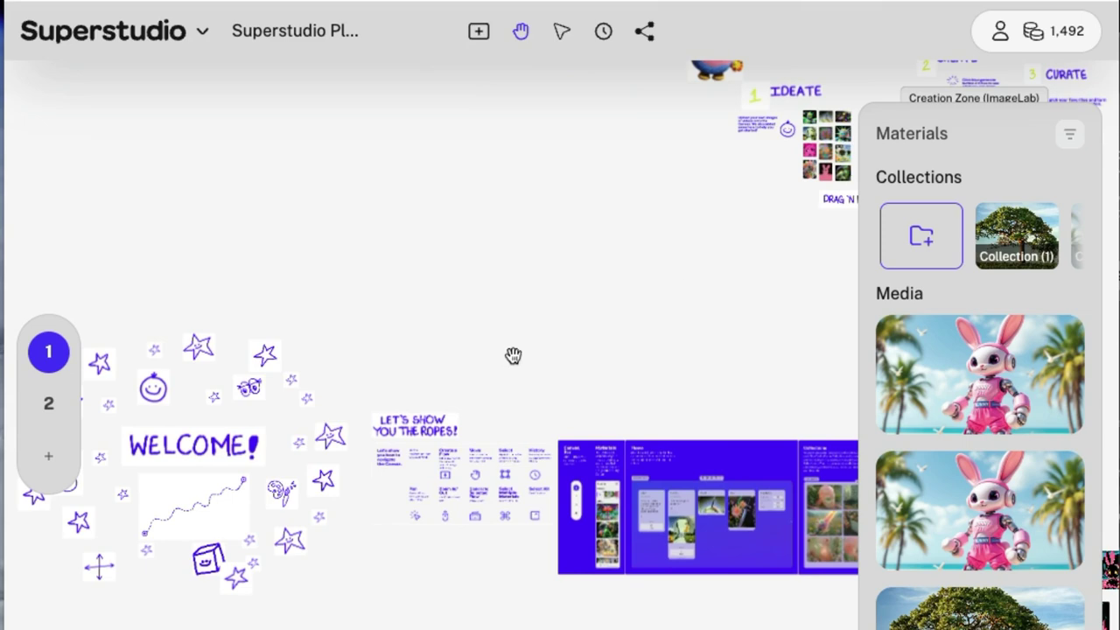
{"action": "left_click_drag", "start_coordinate": [507, 360], "coordinate": [96, 443]}
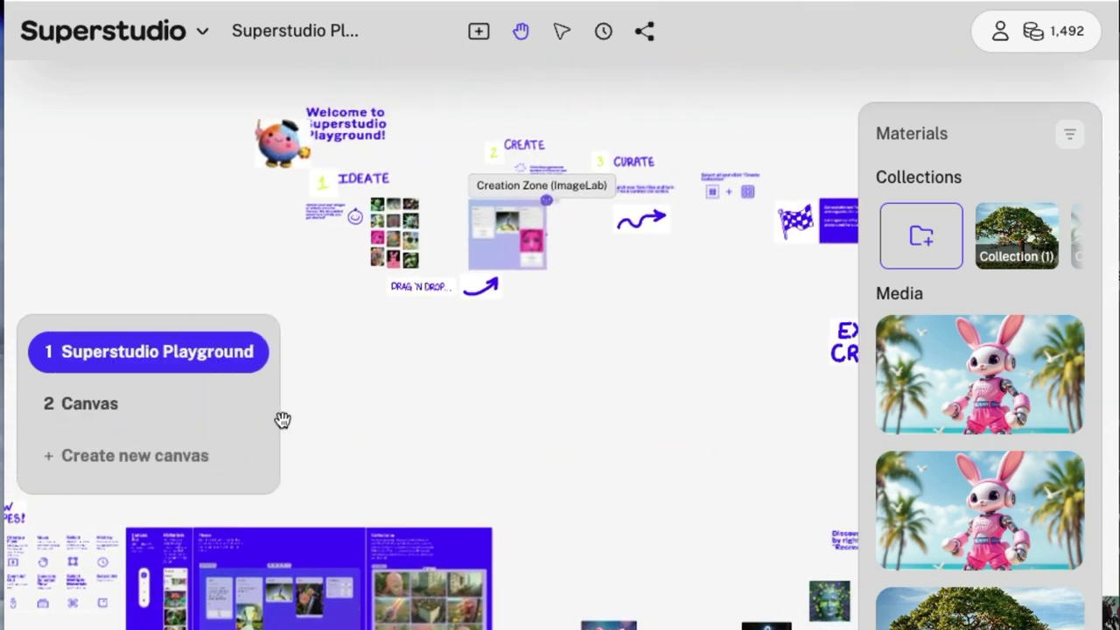
Step: Pan over to the EXTRA CREDIT notes and the remaining image thumbnails
{"action": "left_click_drag", "start_coordinate": [650, 358], "coordinate": [688, 426]}
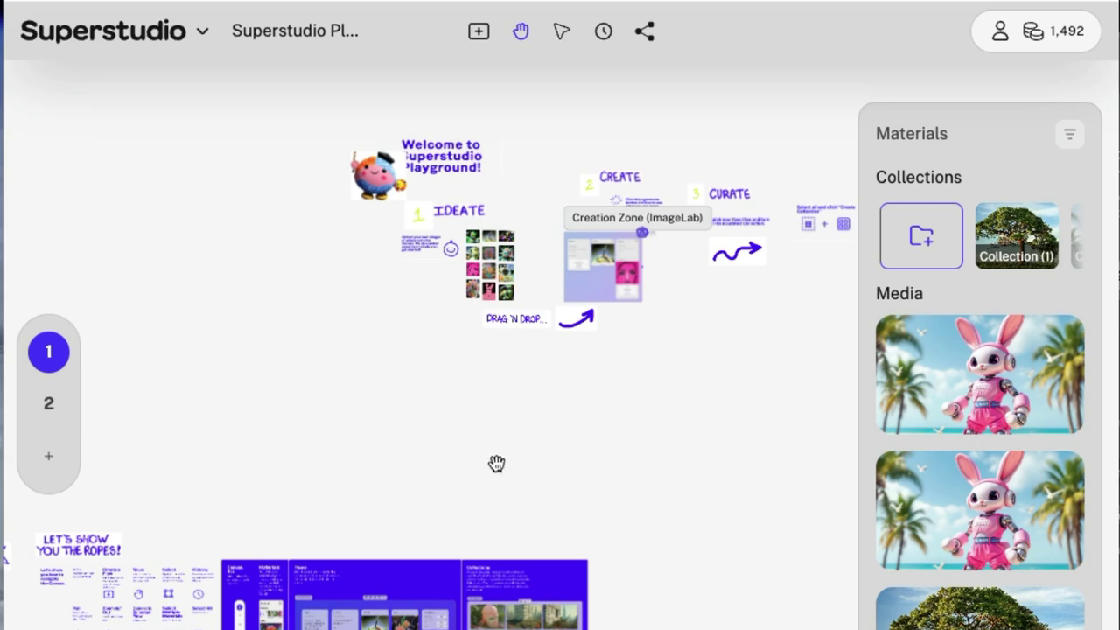
{"action": "left_click_drag", "start_coordinate": [496, 463], "coordinate": [359, 400]}
{"action": "left_click_drag", "start_coordinate": [613, 411], "coordinate": [802, 398]}
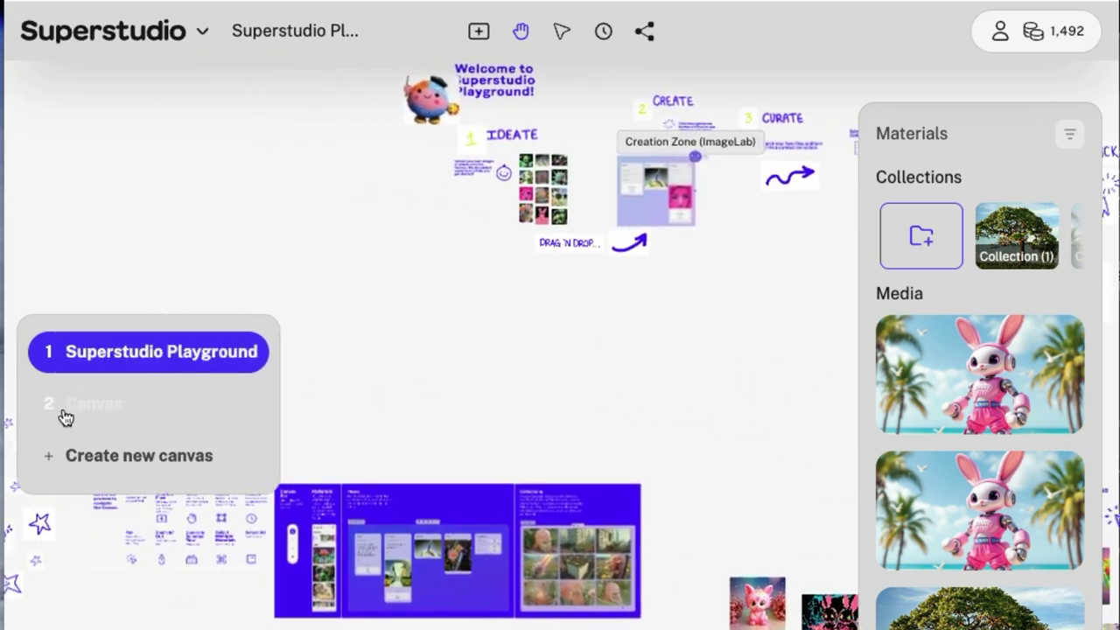
{"action": "left_click_drag", "start_coordinate": [369, 373], "coordinate": [39, 396]}
{"action": "left_click_drag", "start_coordinate": [295, 426], "coordinate": [182, 258]}
{"action": "left_click_drag", "start_coordinate": [198, 388], "coordinate": [862, 350]}
Step: Zoom into Flows and back out, then pick 'Canvas' from the canvas list
{"action": "mouse_move", "coordinate": [610, 428]}
{"action": "scroll", "coordinate": [610, 428], "scroll_direction": "up", "scroll_amount": 10}
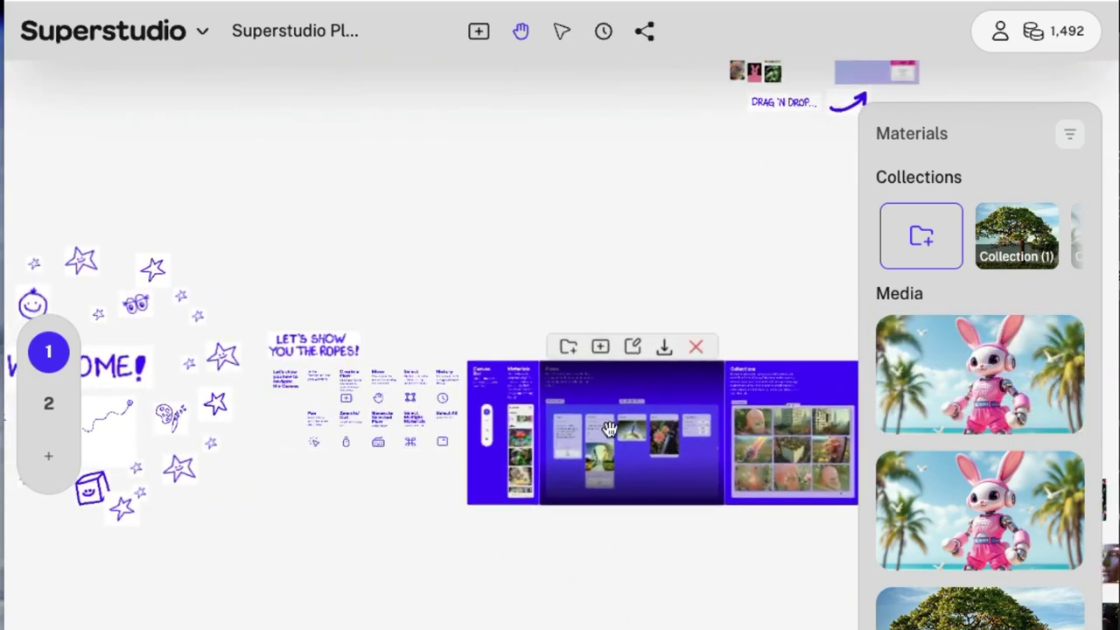
{"action": "scroll", "coordinate": [609, 428], "scroll_direction": "up", "scroll_amount": 6}
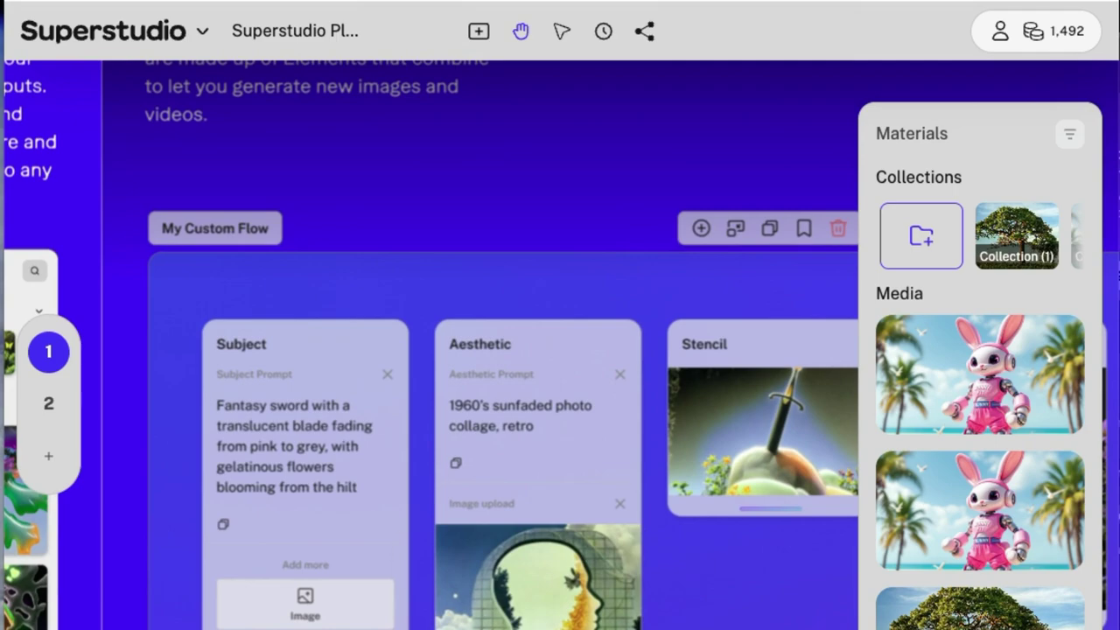
{"action": "scroll", "coordinate": [609, 429], "scroll_direction": "down", "scroll_amount": 12}
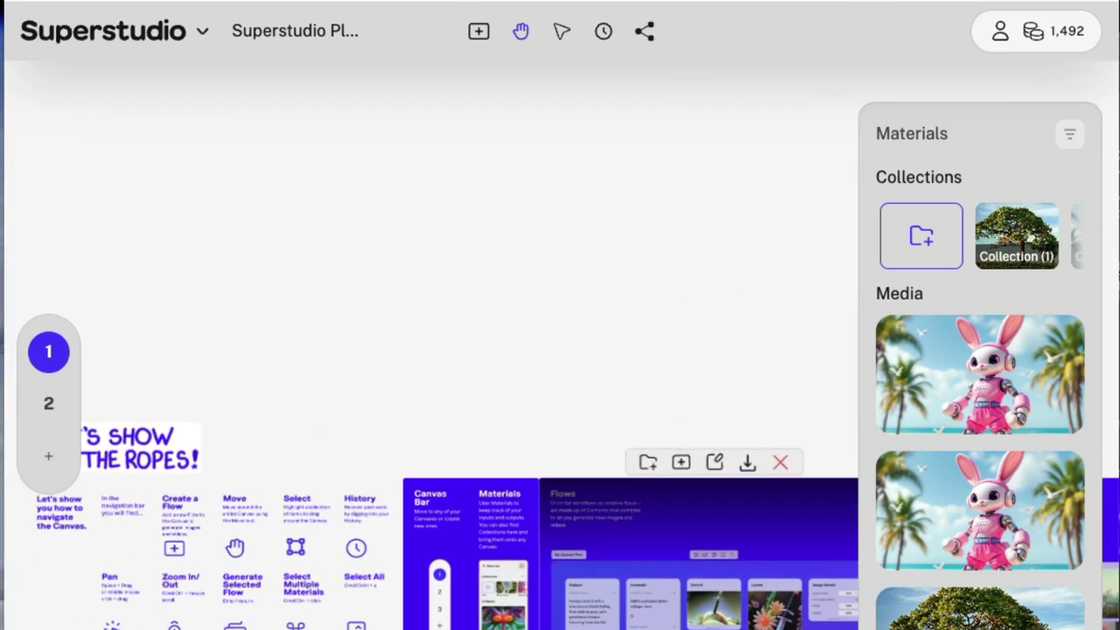
{"action": "mouse_move", "coordinate": [113, 409]}
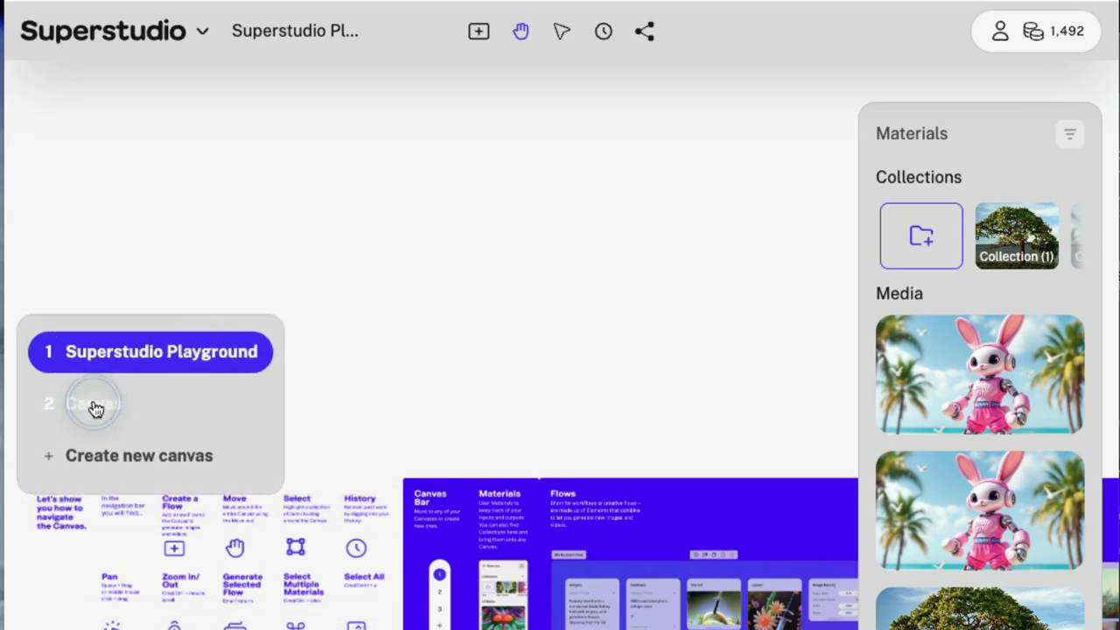
{"action": "left_click", "coordinate": [96, 405]}
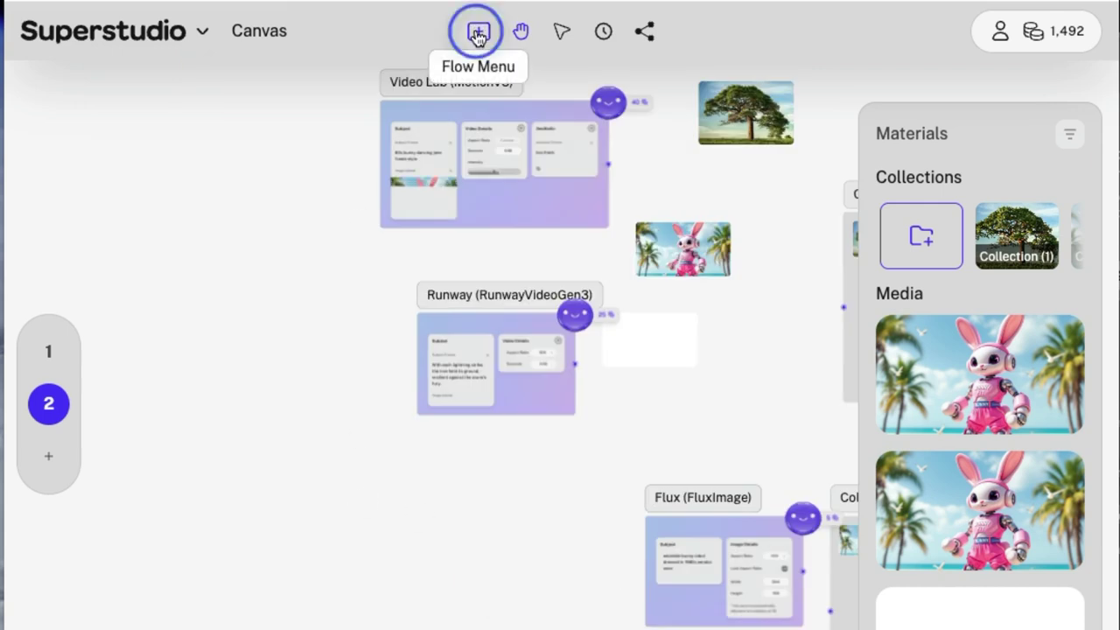
Step: Add an Image Lab flow from the Core Flows list to Canvas
{"action": "left_click", "coordinate": [477, 34]}
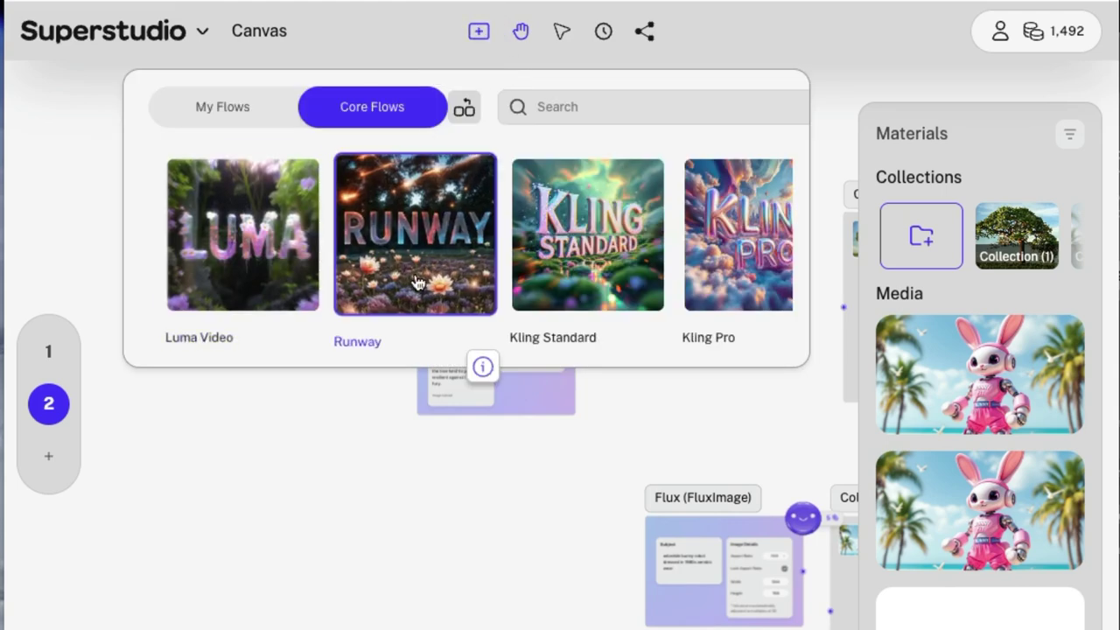
{"action": "scroll", "coordinate": [437, 253], "scroll_direction": "right", "scroll_amount": 10}
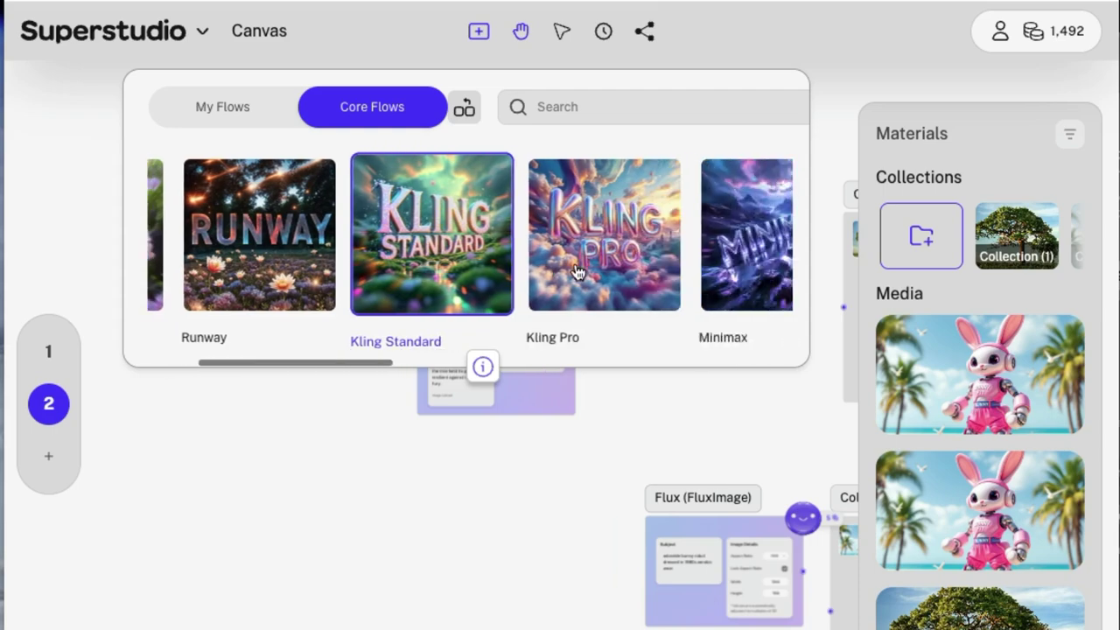
{"action": "left_click", "coordinate": [436, 258]}
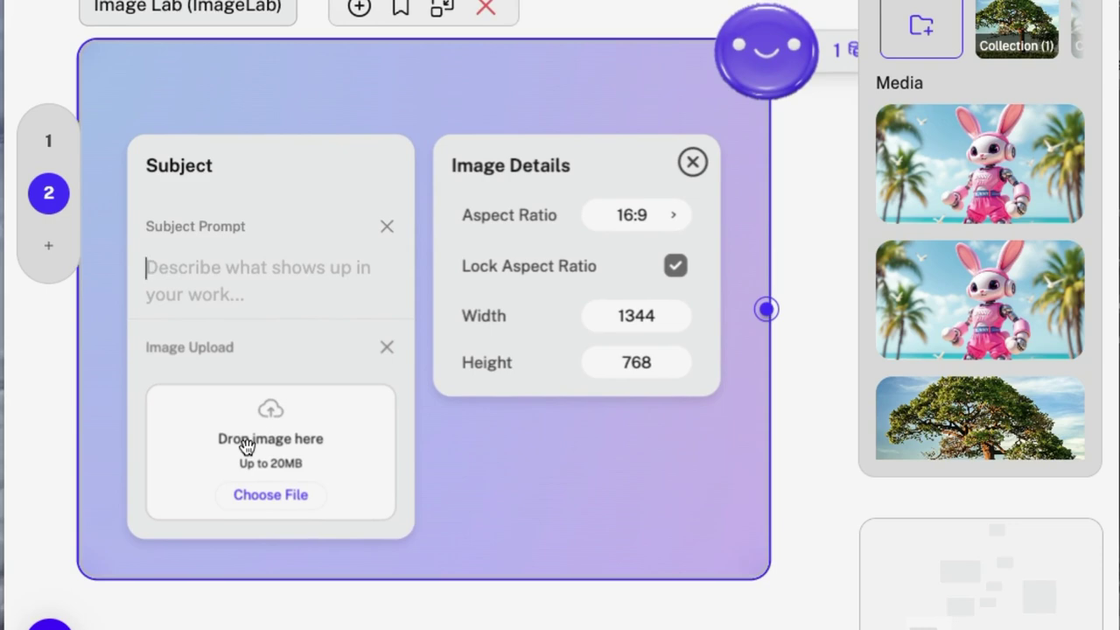
Step: Enter 'Robot elephant' as the Image Lab subject prompt and generate the image
{"action": "type", "text": "Robot elephant"}
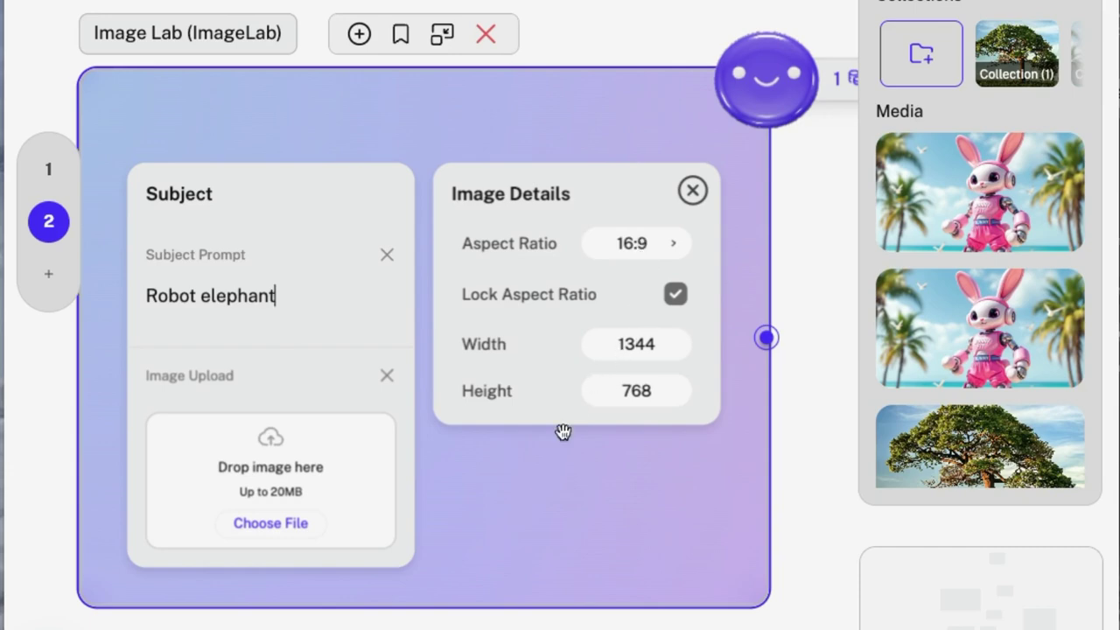
{"action": "left_click_drag", "start_coordinate": [555, 482], "coordinate": [513, 487]}
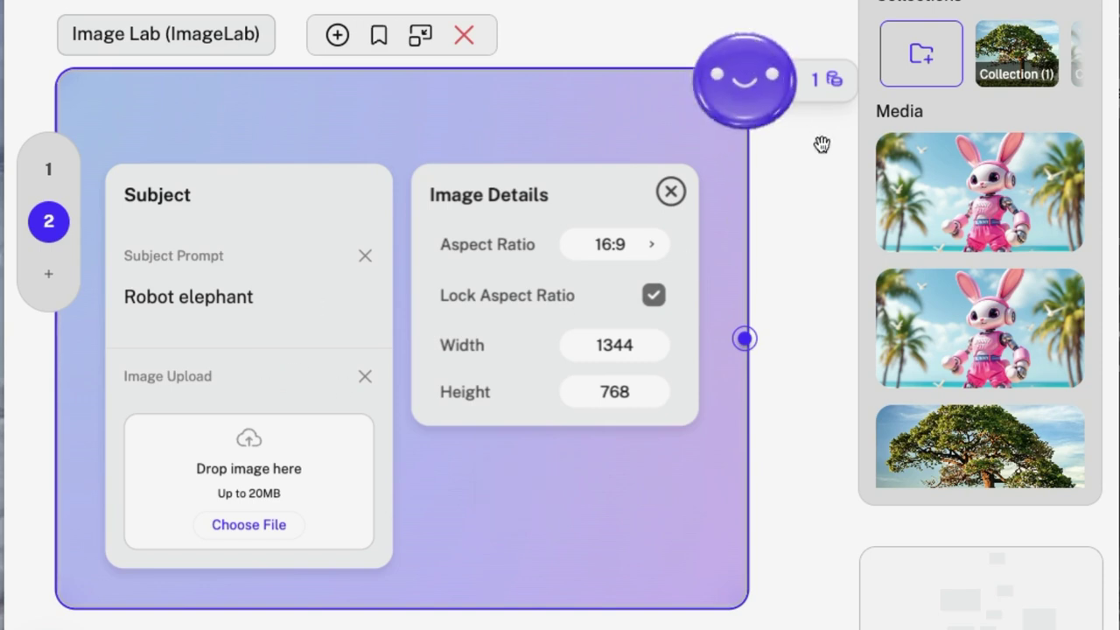
{"action": "left_click", "coordinate": [823, 87]}
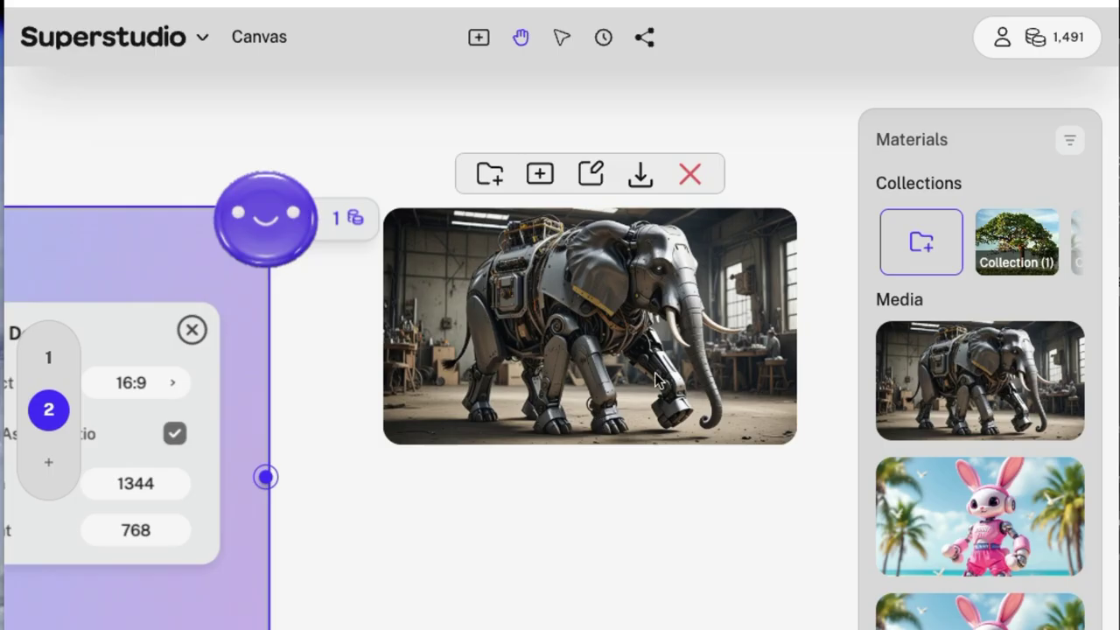
Step: Frame the new robot elephant image and select 'elephant' in the prompt
{"action": "scroll", "coordinate": [654, 210], "scroll_direction": "up", "scroll_amount": 5}
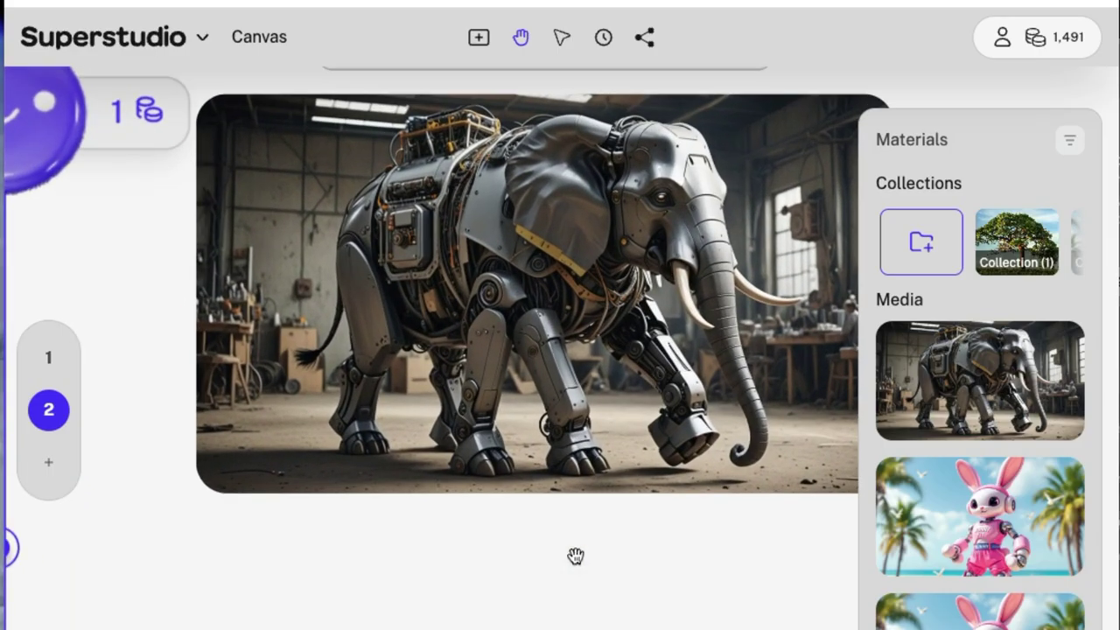
{"action": "left_click_drag", "start_coordinate": [148, 363], "coordinate": [1032, 268]}
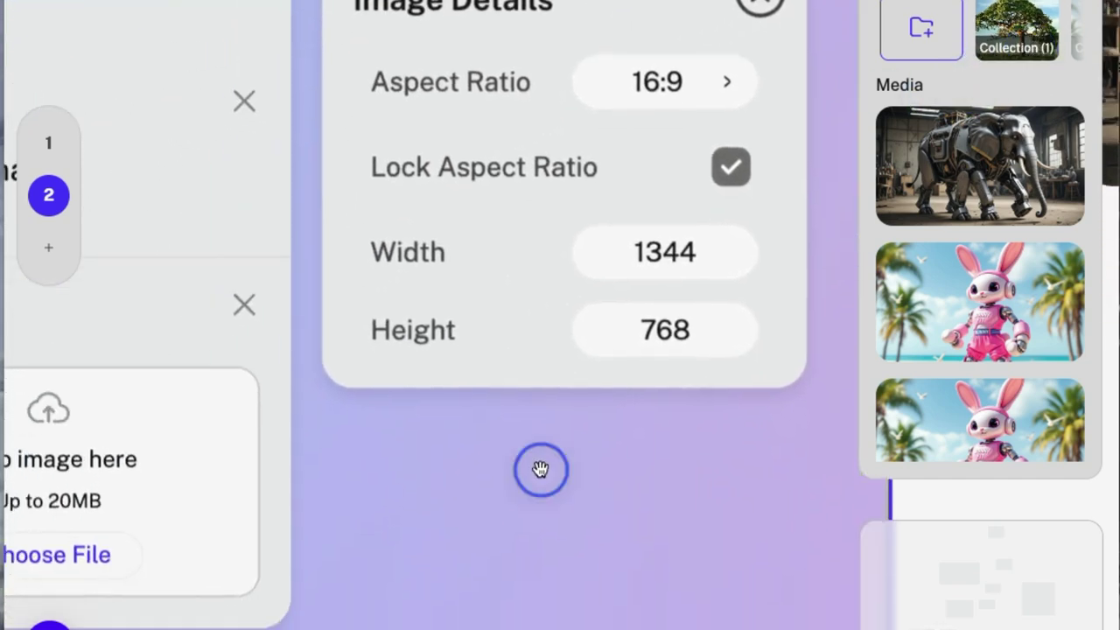
{"action": "left_click_drag", "start_coordinate": [542, 469], "coordinate": [945, 379]}
{"action": "left_click_drag", "start_coordinate": [418, 94], "coordinate": [289, 93]}
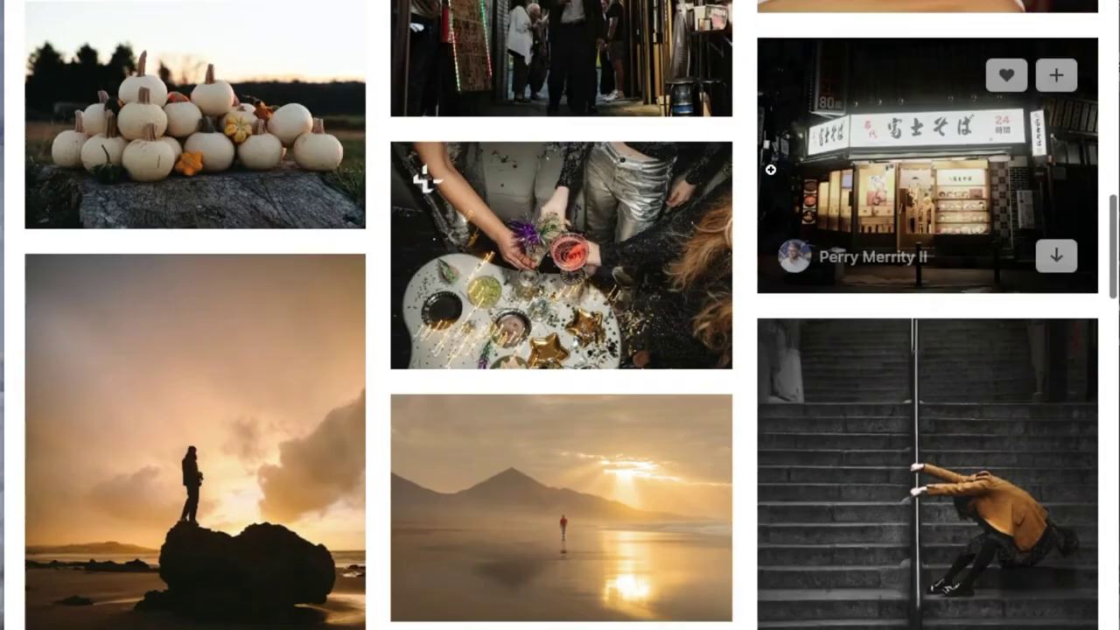
Step: Scroll through the Unsplash photo grid looking for a portrait of a woman
{"action": "scroll", "coordinate": [770, 169], "scroll_direction": "down", "scroll_amount": 10}
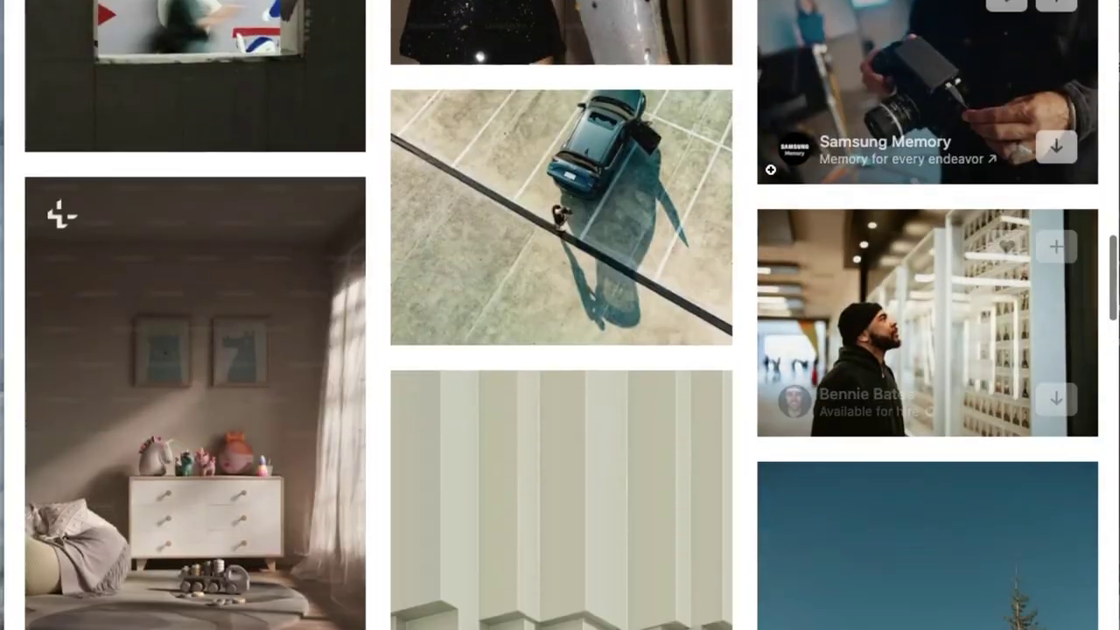
{"action": "scroll", "coordinate": [770, 169], "scroll_direction": "up", "scroll_amount": 5}
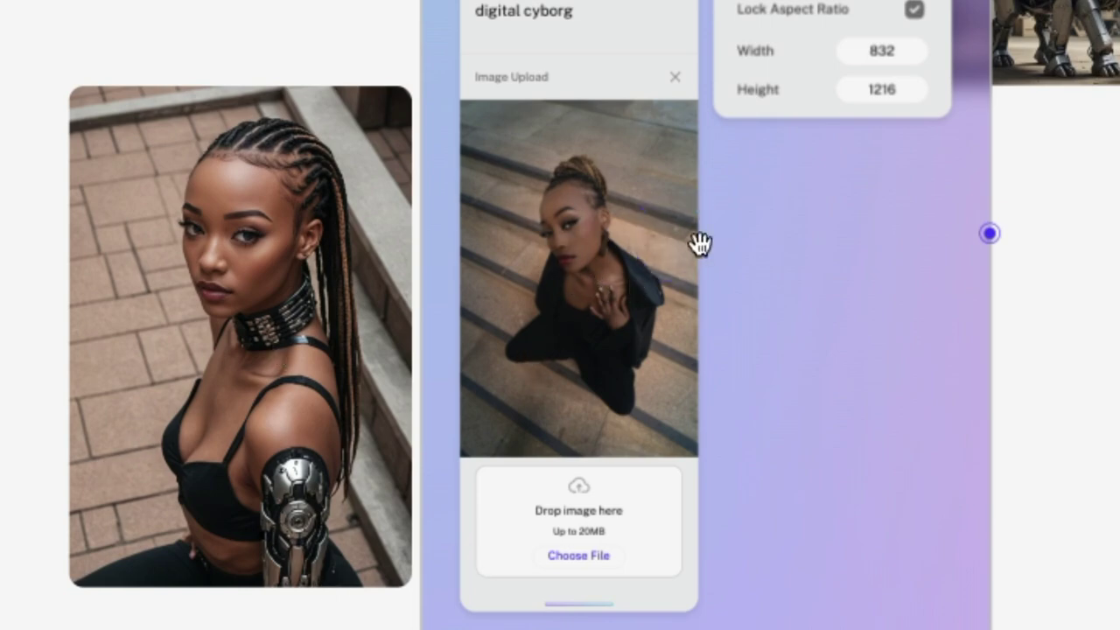
Step: Keep the new Minimax flow and drop the cyborg woman image into its Image Upload
{"action": "mouse_move", "coordinate": [246, 232]}
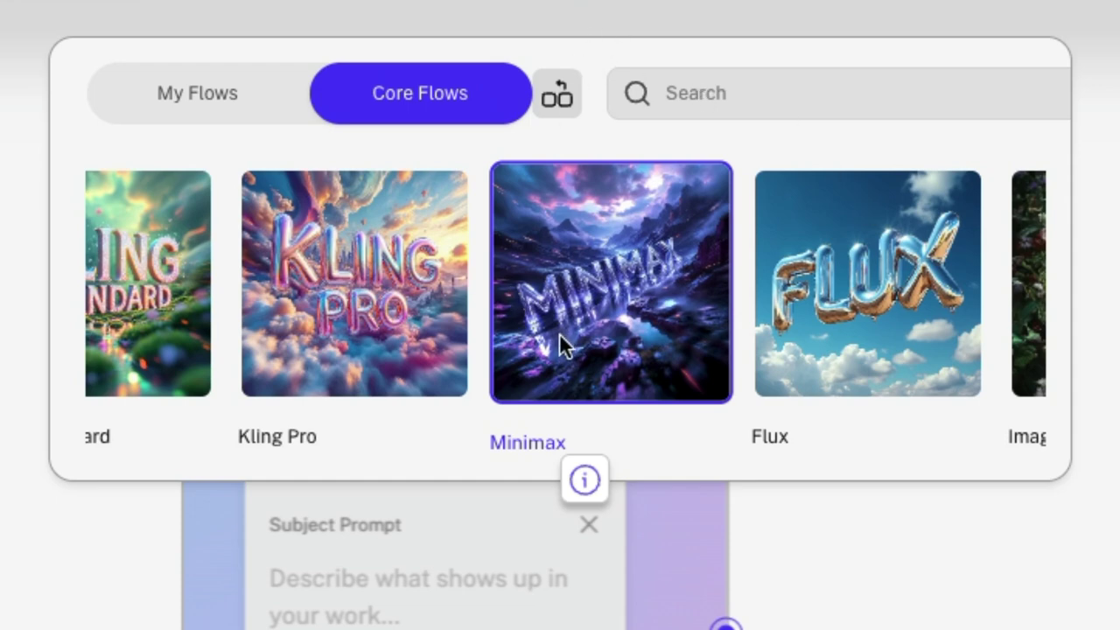
{"action": "left_click", "coordinate": [835, 609]}
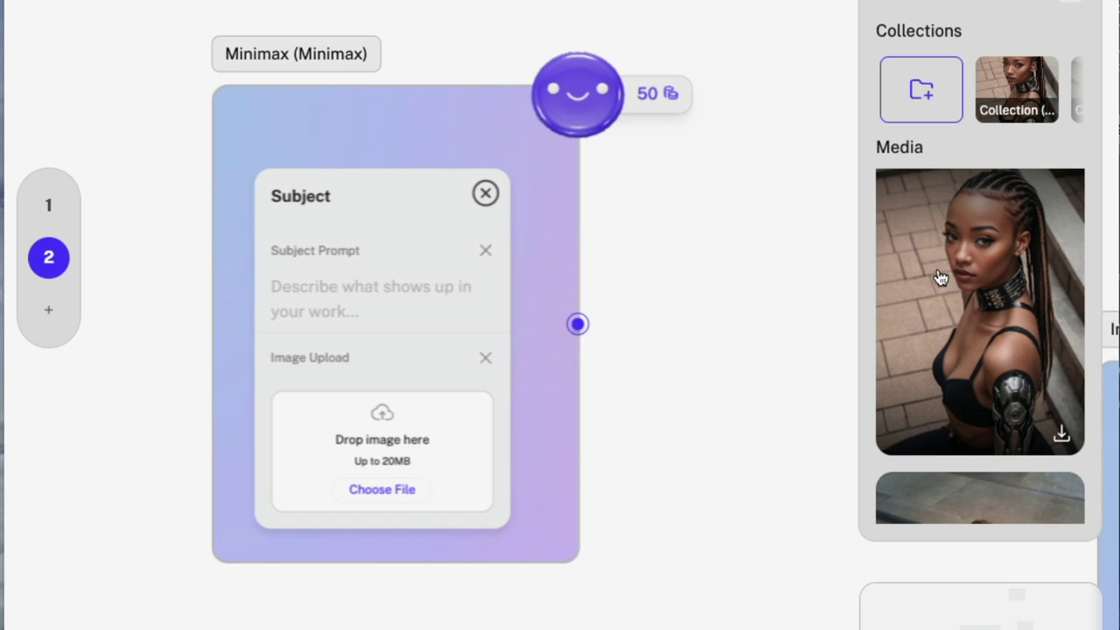
{"action": "left_click_drag", "start_coordinate": [988, 271], "coordinate": [326, 402]}
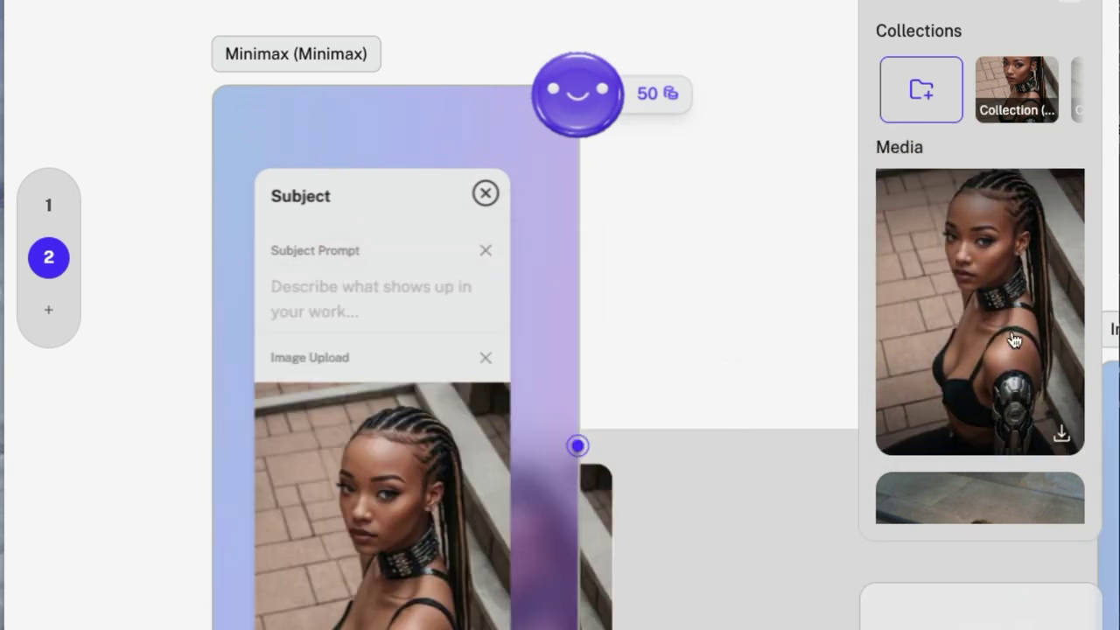
{"action": "scroll", "coordinate": [979, 303], "scroll_direction": "down", "scroll_amount": 5}
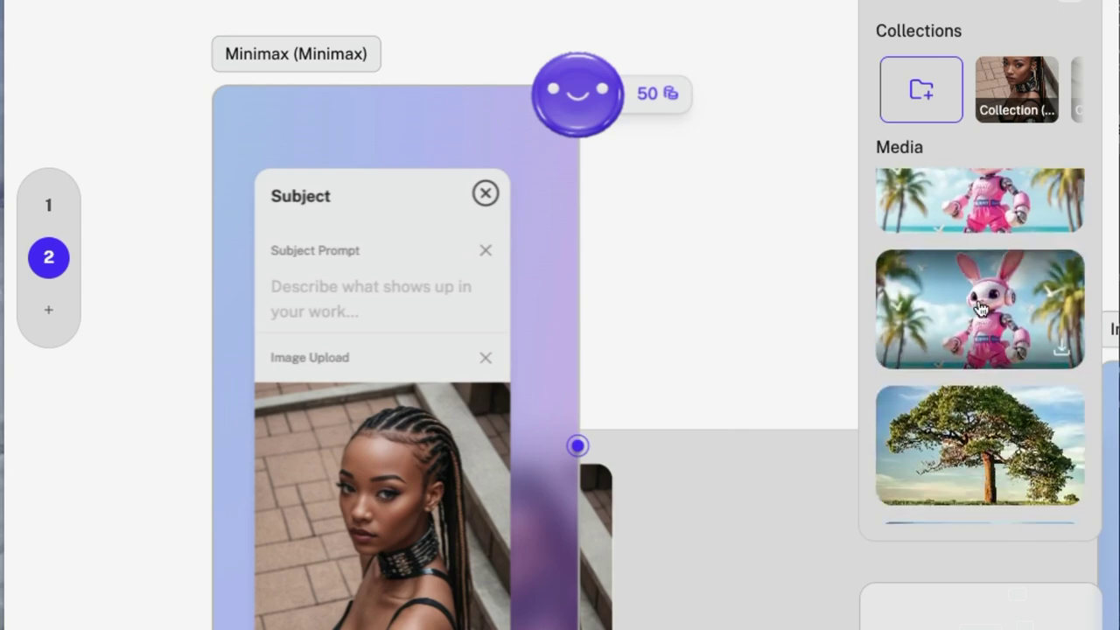
{"action": "scroll", "coordinate": [980, 307], "scroll_direction": "down", "scroll_amount": 5}
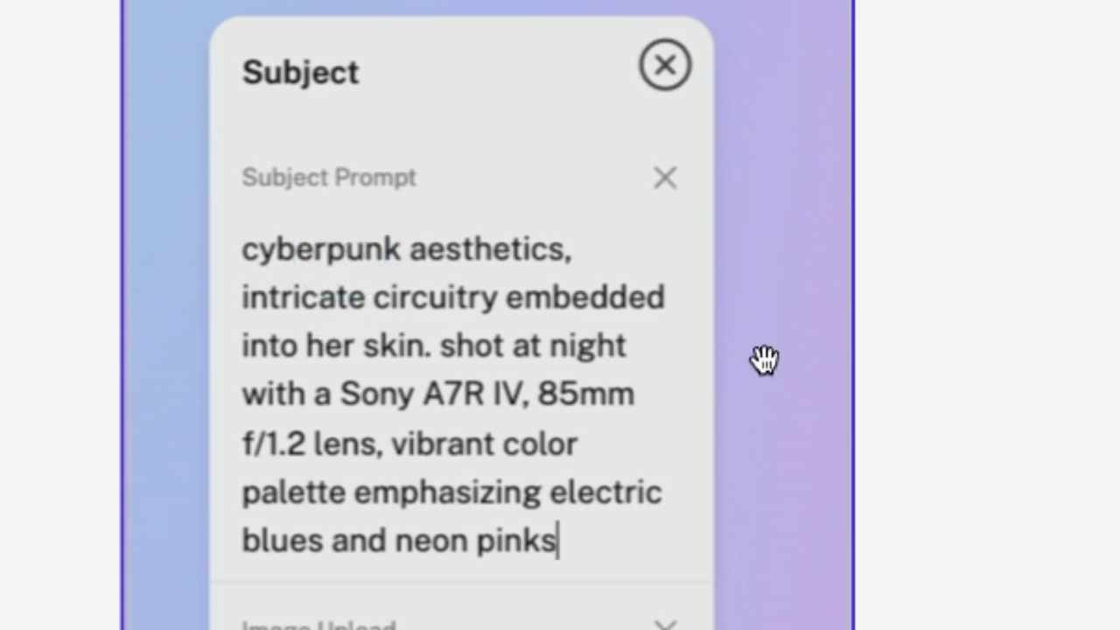
{"action": "left_click_drag", "start_coordinate": [912, 373], "coordinate": [887, 217]}
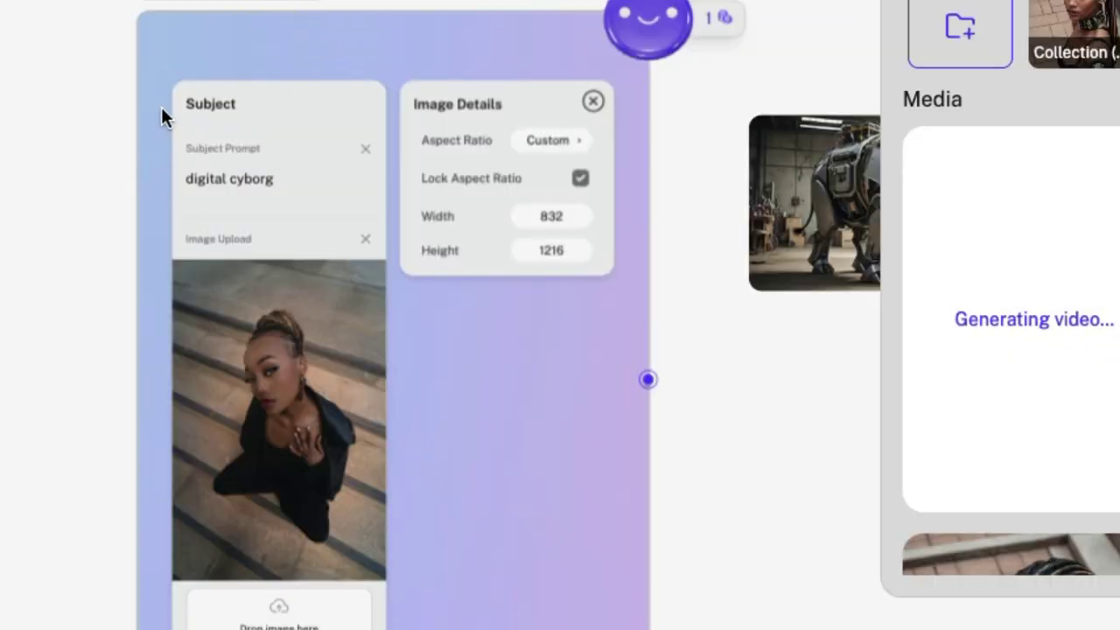
Step: Clear the uploaded reference photo from the Image Lab flow
{"action": "left_click", "coordinate": [360, 245]}
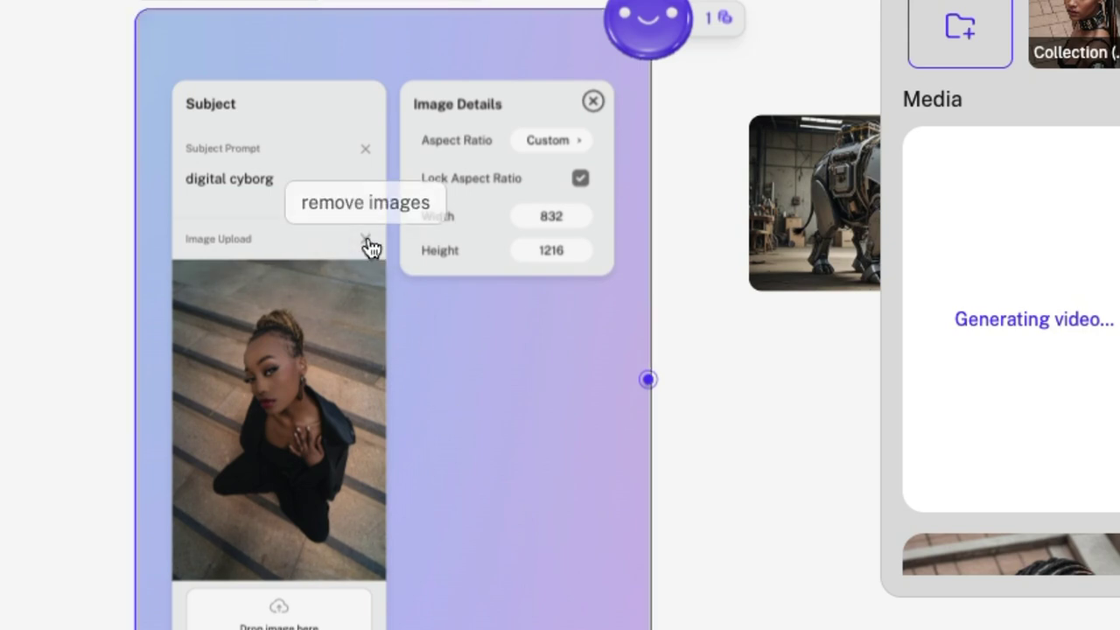
{"action": "left_click", "coordinate": [367, 240]}
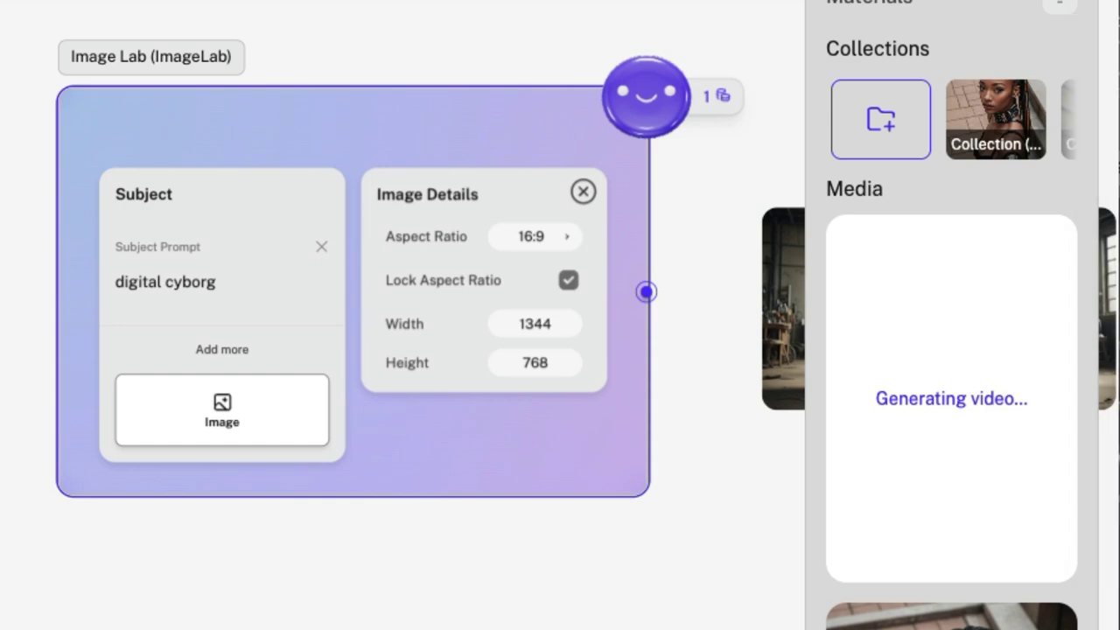
{"action": "scroll", "coordinate": [100, 155], "scroll_direction": "down", "scroll_amount": 2}
Step: Pan and zoom to view the neon cyberpunk cyborg portraits on the canvas
{"action": "left_click_drag", "start_coordinate": [100, 155], "coordinate": [62, 117]}
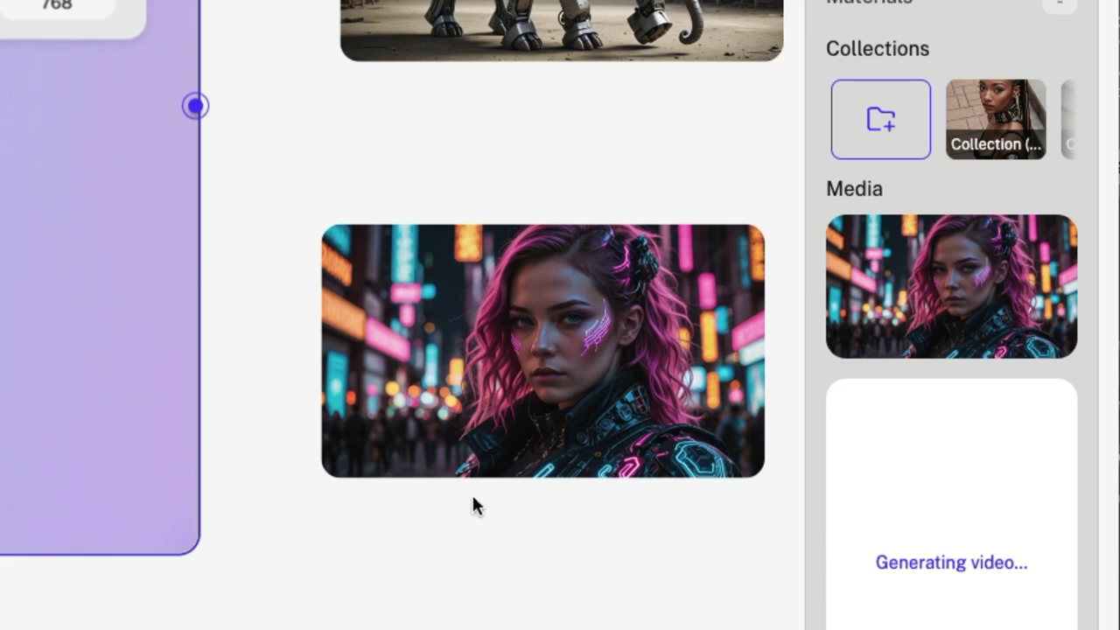
{"action": "left_click", "coordinate": [429, 525]}
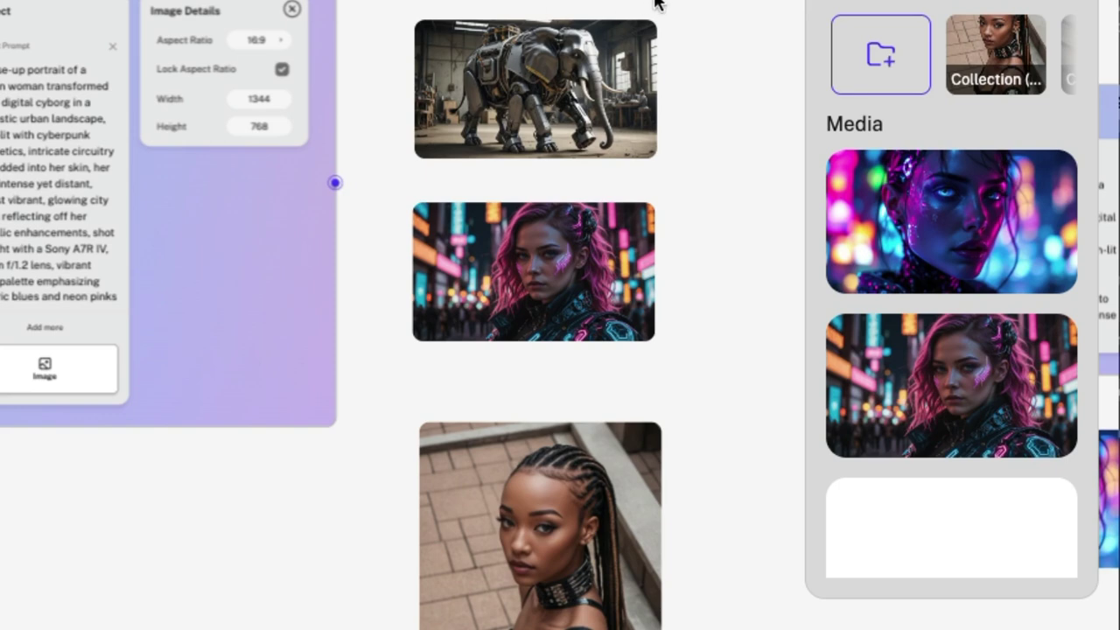
{"action": "scroll", "coordinate": [691, 24], "scroll_direction": "up", "scroll_amount": 5}
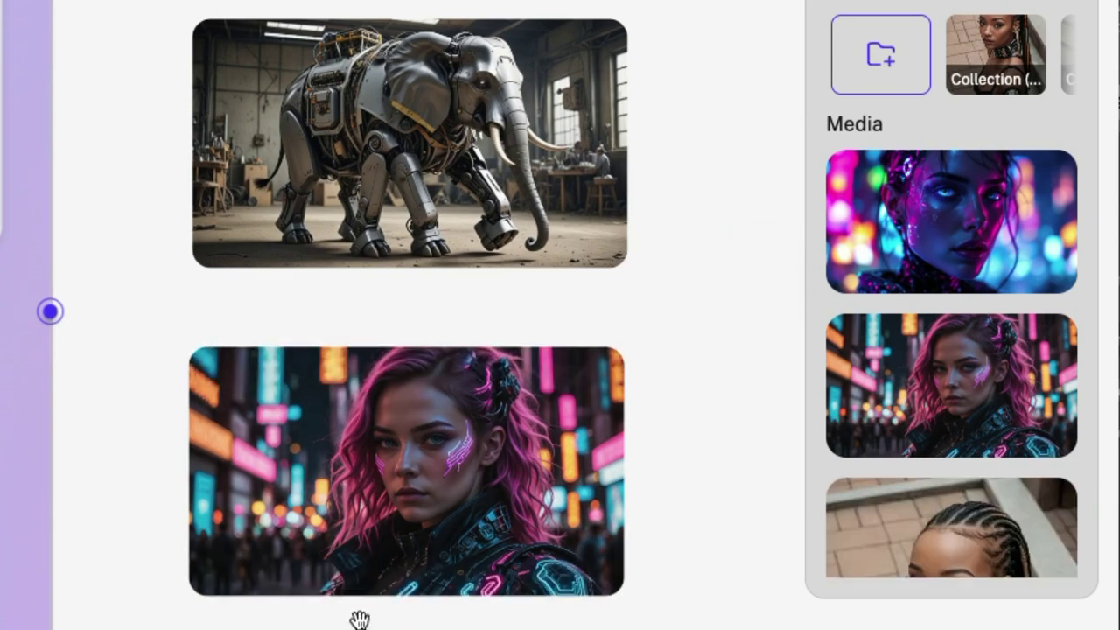
{"action": "left_click_drag", "start_coordinate": [360, 618], "coordinate": [302, 44]}
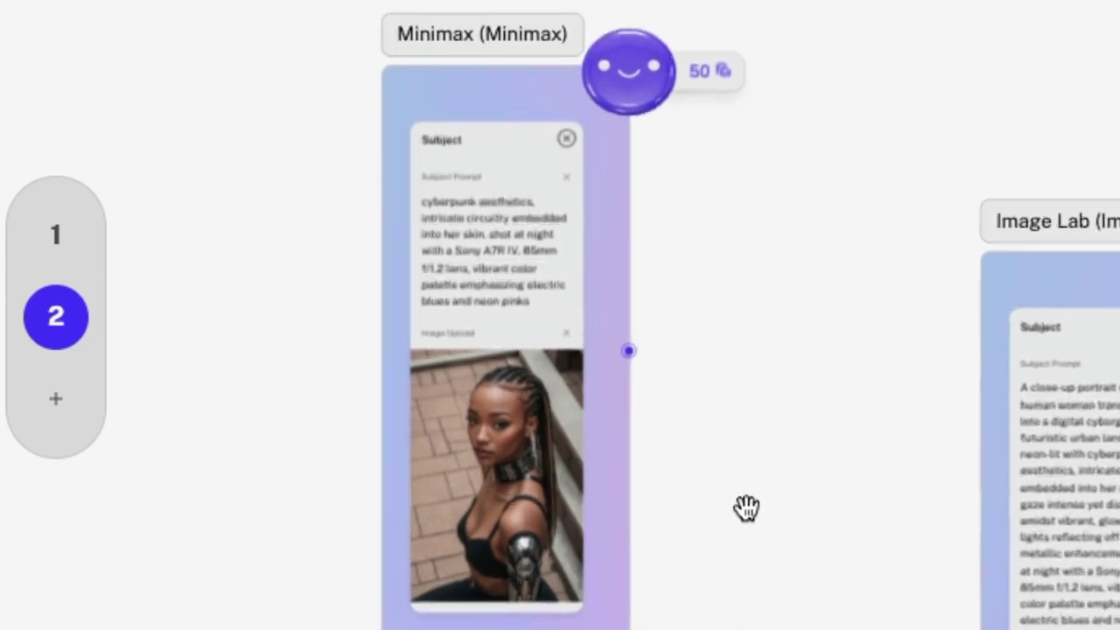
{"action": "scroll", "coordinate": [744, 510], "scroll_direction": "up", "scroll_amount": 5}
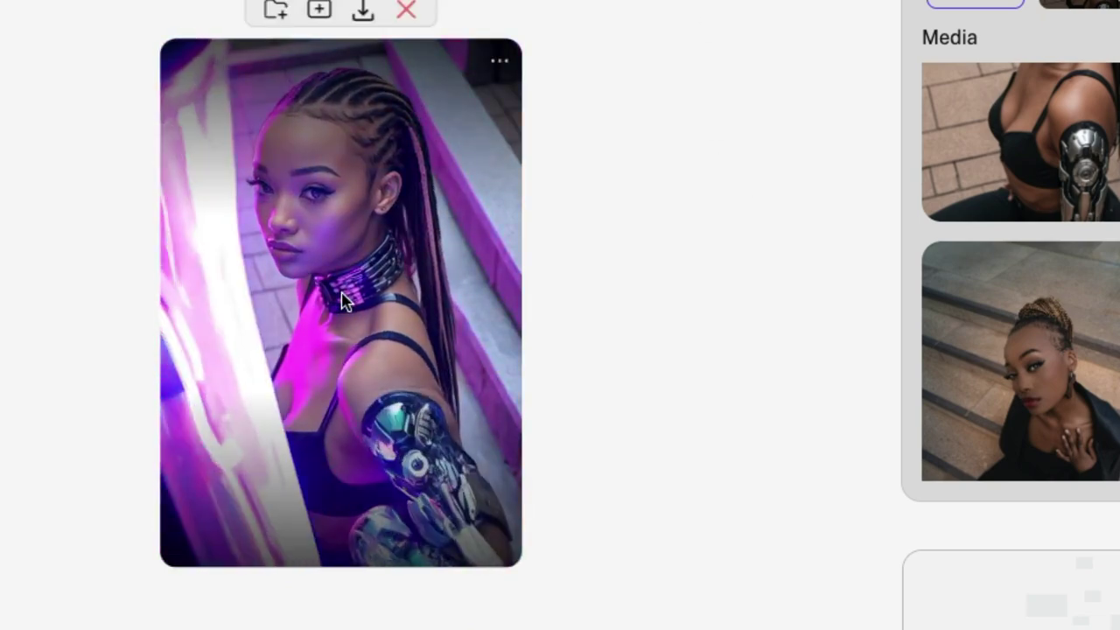
Step: Zoom into the Minimax cyborg video, then back out to the Minimax, Image Lab and Runway flows
{"action": "scroll", "coordinate": [343, 301], "scroll_direction": "up", "scroll_amount": 2}
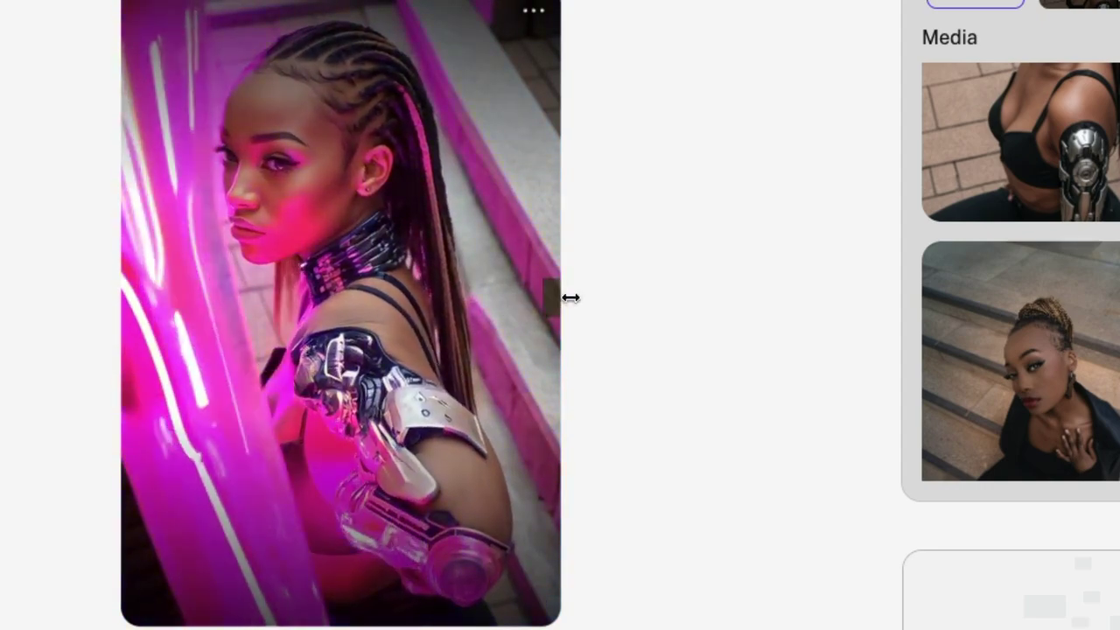
{"action": "scroll", "coordinate": [568, 295], "scroll_direction": "down", "scroll_amount": 5}
{"action": "scroll", "coordinate": [612, 562], "scroll_direction": "down", "scroll_amount": 5}
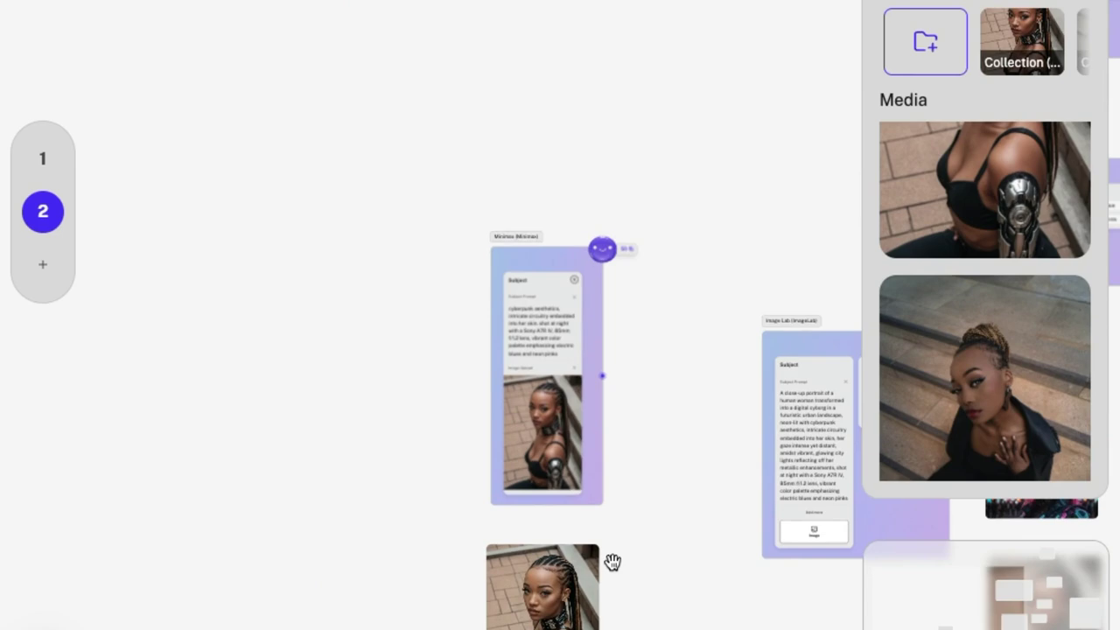
{"action": "left_click_drag", "start_coordinate": [673, 490], "coordinate": [337, 370]}
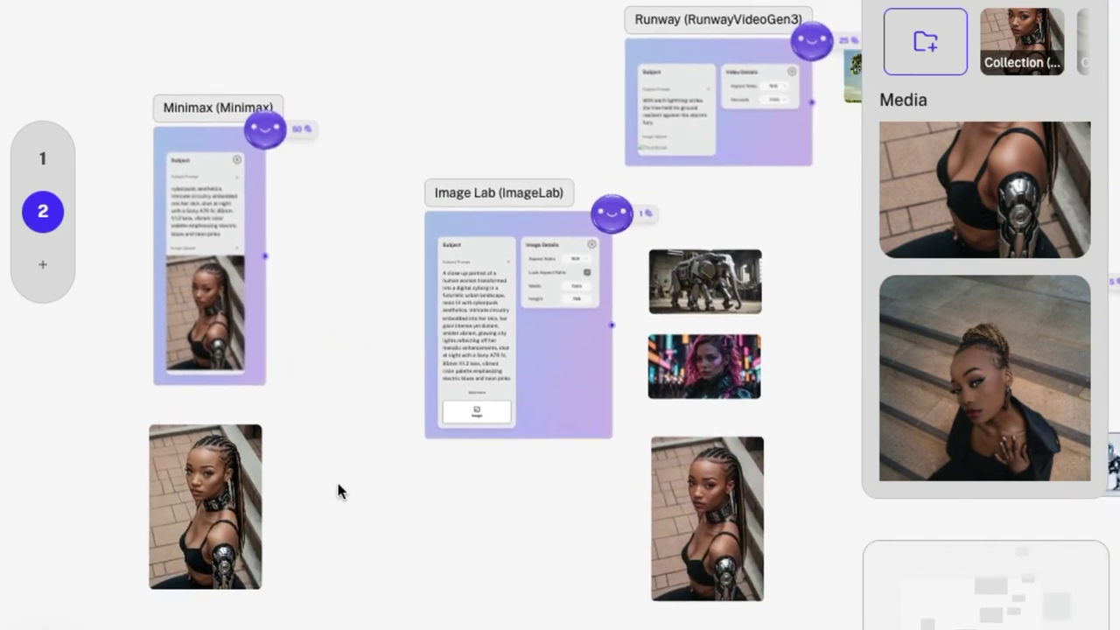
Step: Zoom out and centre on the Minimax, Image Lab, Runway and Flux flows with their images
{"action": "scroll", "coordinate": [337, 490], "scroll_direction": "down", "scroll_amount": 3}
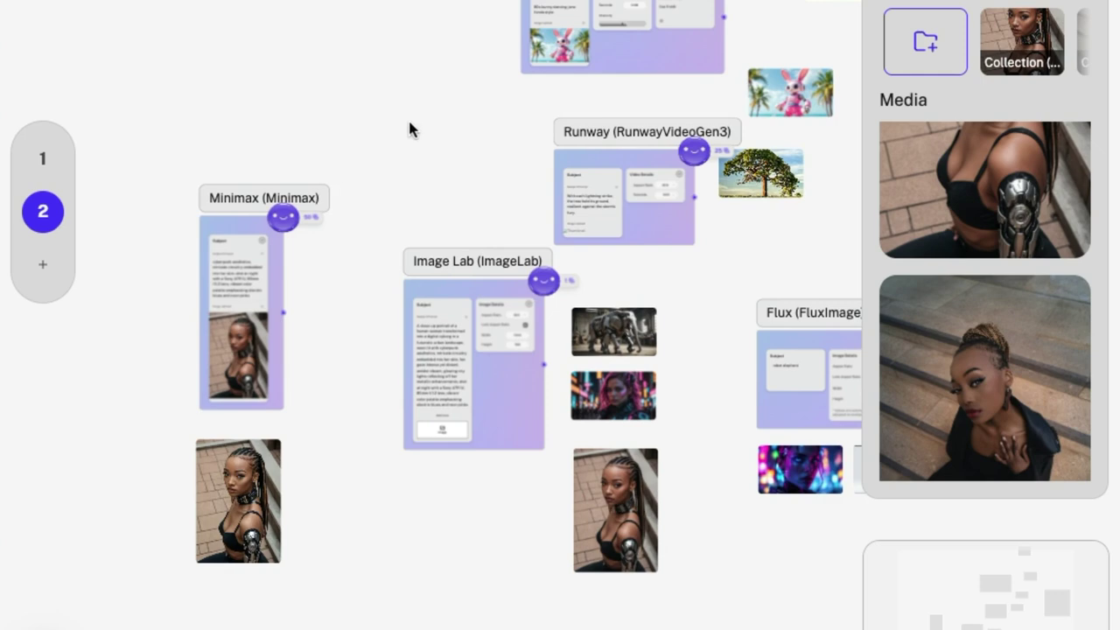
{"action": "left_click_drag", "start_coordinate": [411, 175], "coordinate": [357, 131]}
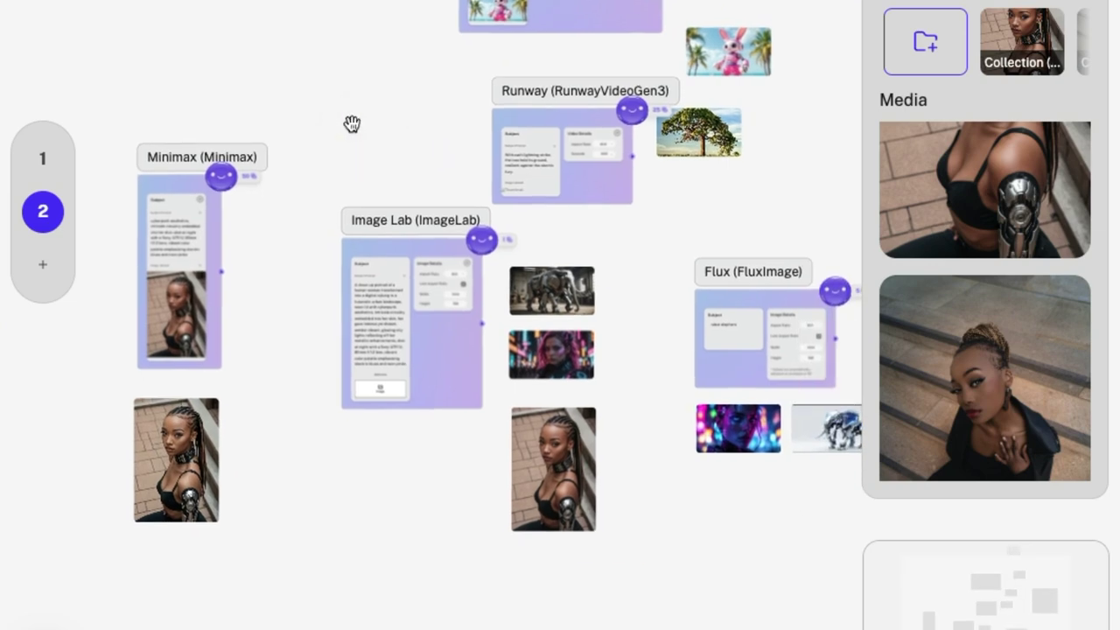